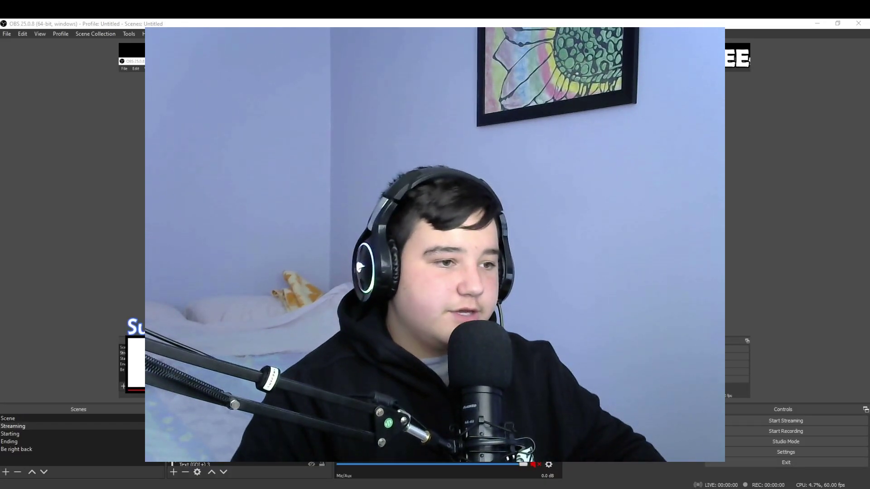
- Switch to Roblox and seat the character in the blue helicopter's pilot seat
{"action": "key", "text": "alt+Tab"}
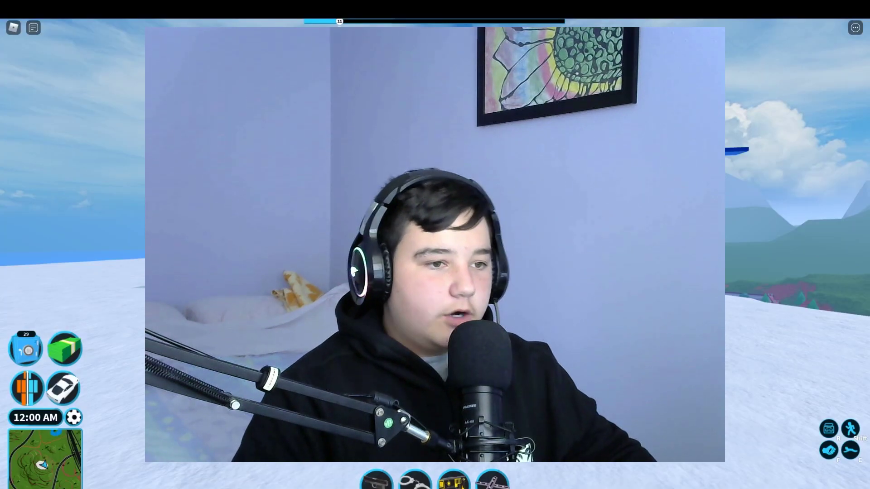
{"action": "key", "text": "alt+Tab"}
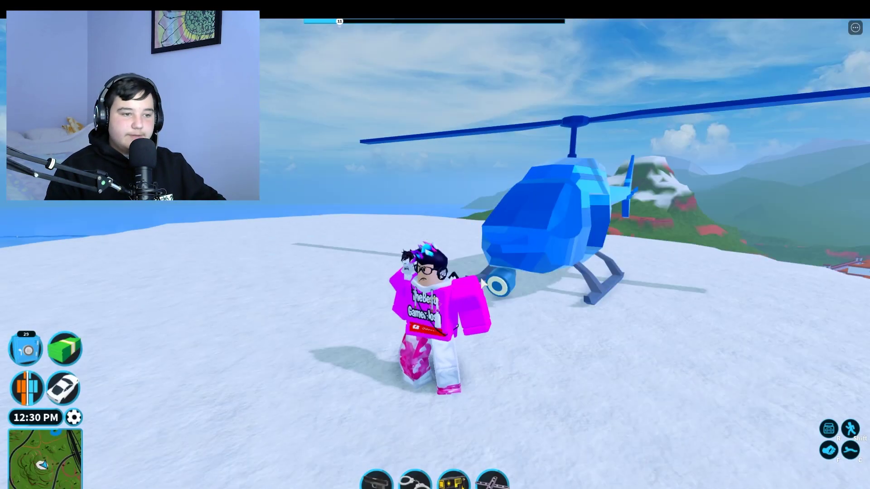
{"action": "key", "text": "e"}
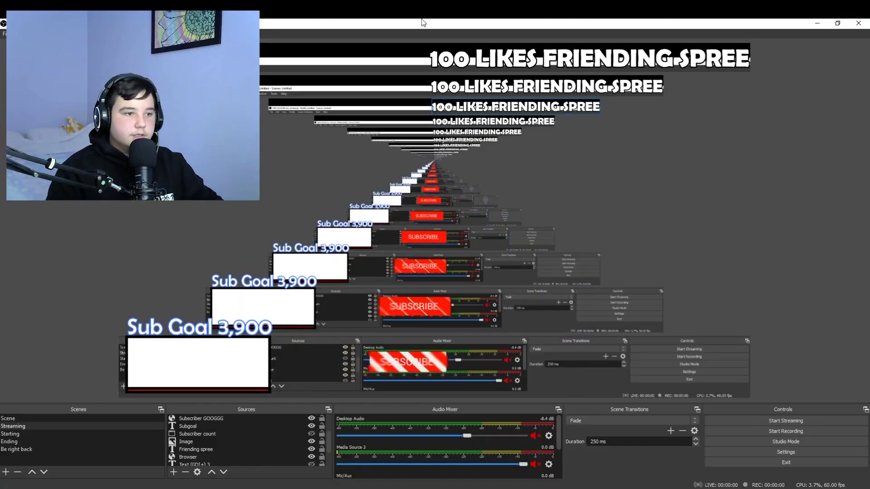
- Restore the OBS window, then enlarge and reposition it on screen
{"action": "double_click", "coordinate": [421, 23]}
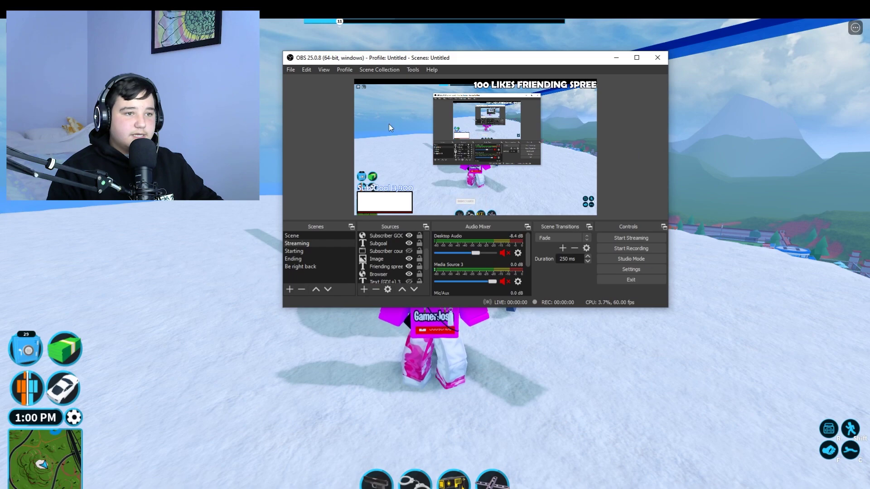
{"action": "left_click_drag", "start_coordinate": [667, 306], "coordinate": [815, 439]}
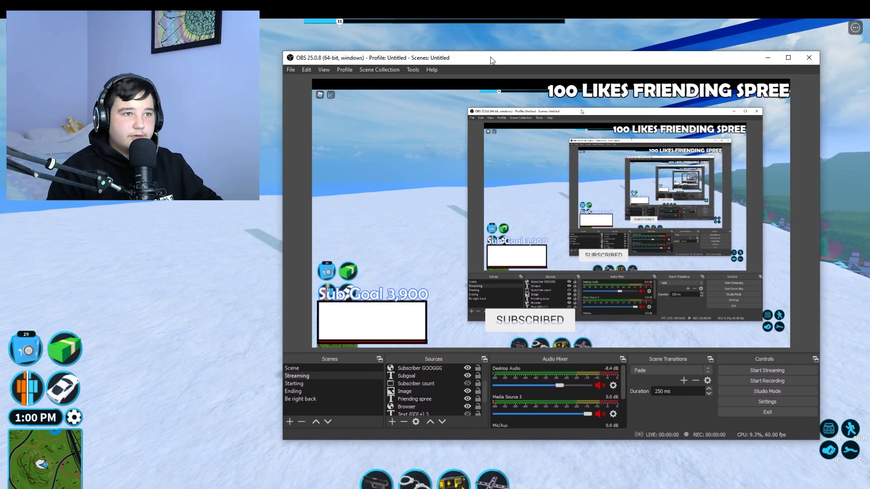
{"action": "left_click_drag", "start_coordinate": [489, 59], "coordinate": [362, 1]}
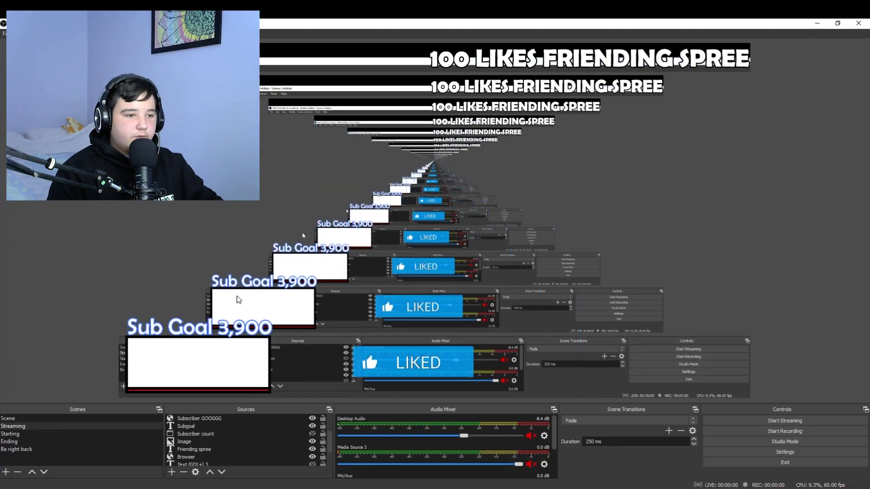
- Add a new scene named 'Scene 1'
{"action": "left_click", "coordinate": [6, 472]}
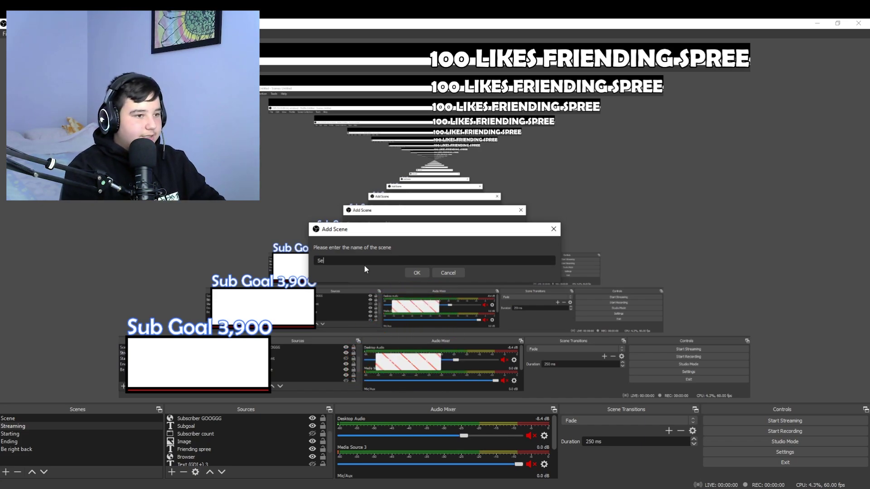
{"action": "type", "text": "Scene 1"}
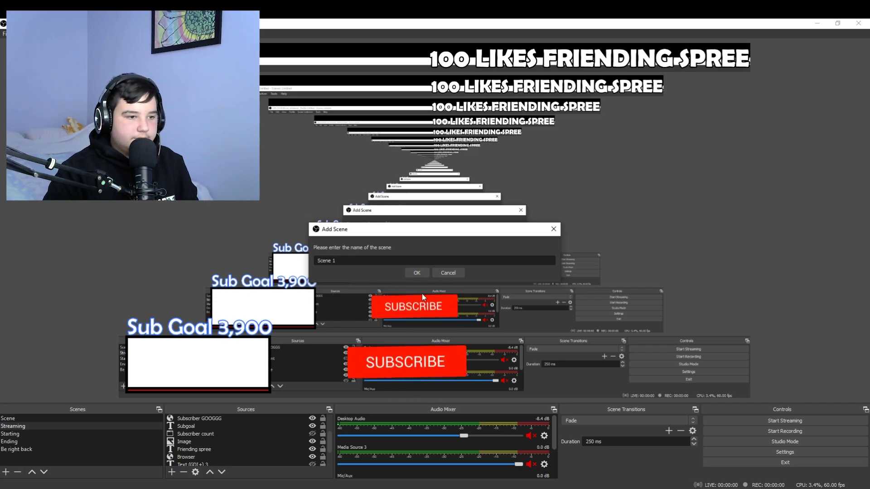
{"action": "left_click", "coordinate": [416, 273]}
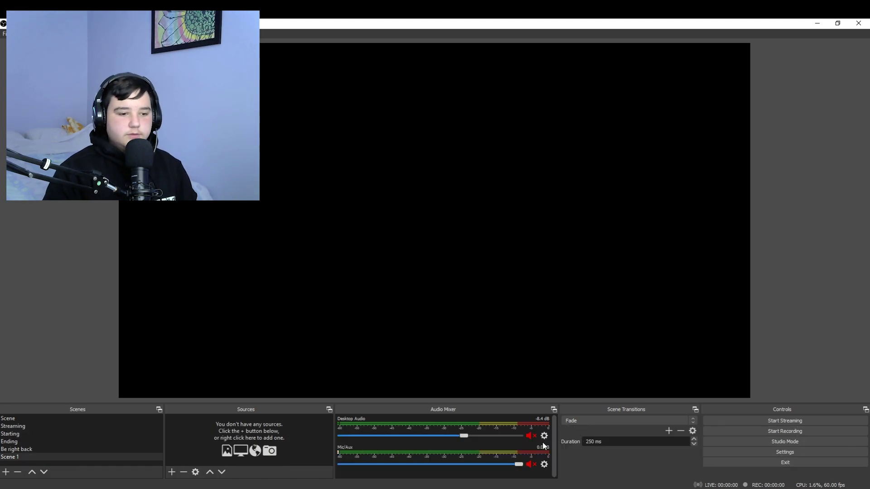
- Open Settings to the YouTube / YouTube Gaming stream page and select the stream key
{"action": "left_click", "coordinate": [737, 452]}
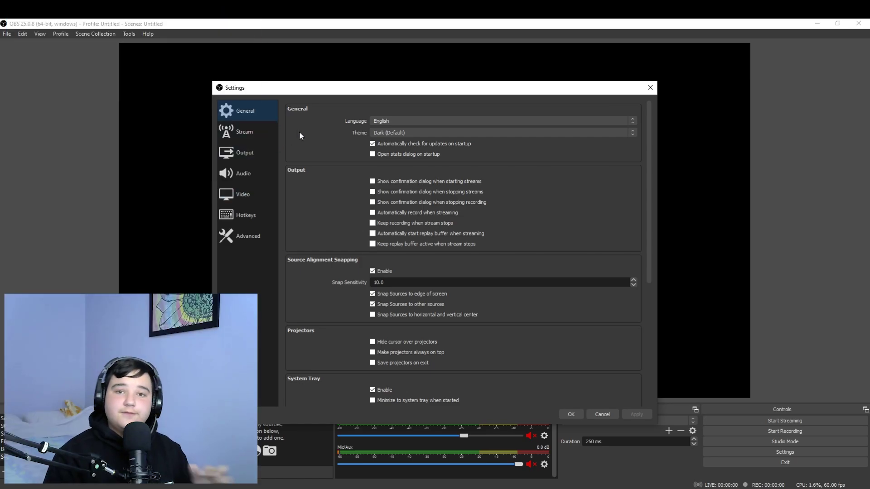
{"action": "scroll", "coordinate": [427, 332], "scroll_direction": "down", "scroll_amount": 5}
{"action": "scroll", "coordinate": [399, 271], "scroll_direction": "up", "scroll_amount": 5}
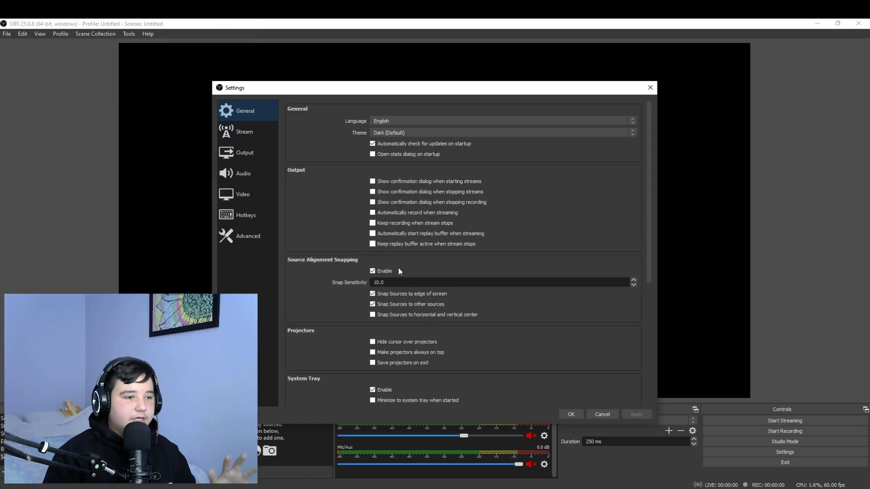
{"action": "left_click", "coordinate": [240, 132]}
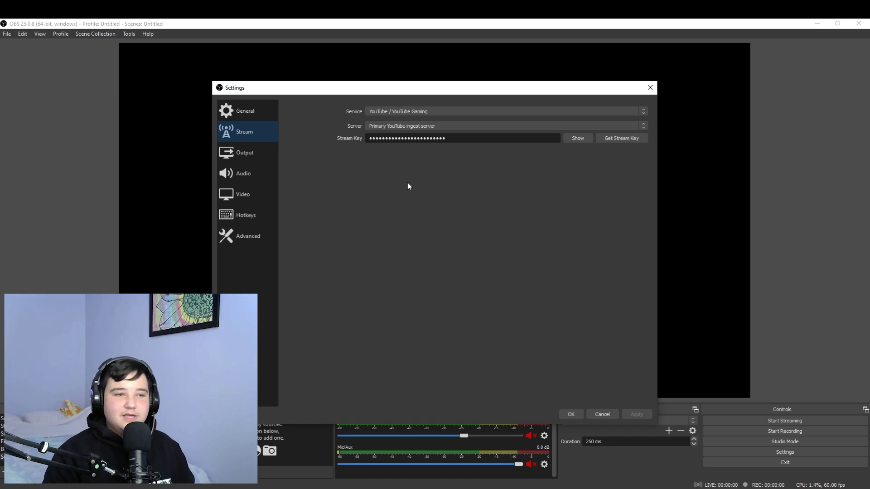
{"action": "left_click_drag", "start_coordinate": [455, 142], "coordinate": [371, 141]}
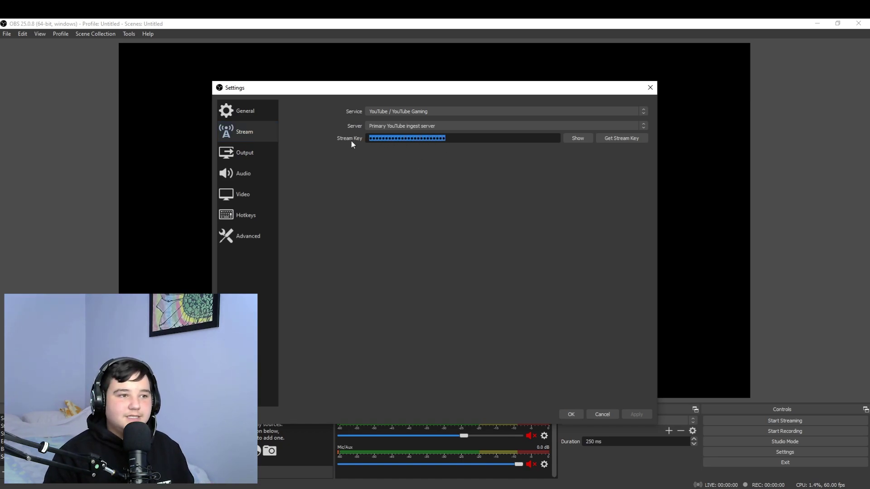
- In Output settings, retype 6000 in Video Bitrate, then delete some of its digits
{"action": "left_click", "coordinate": [252, 153]}
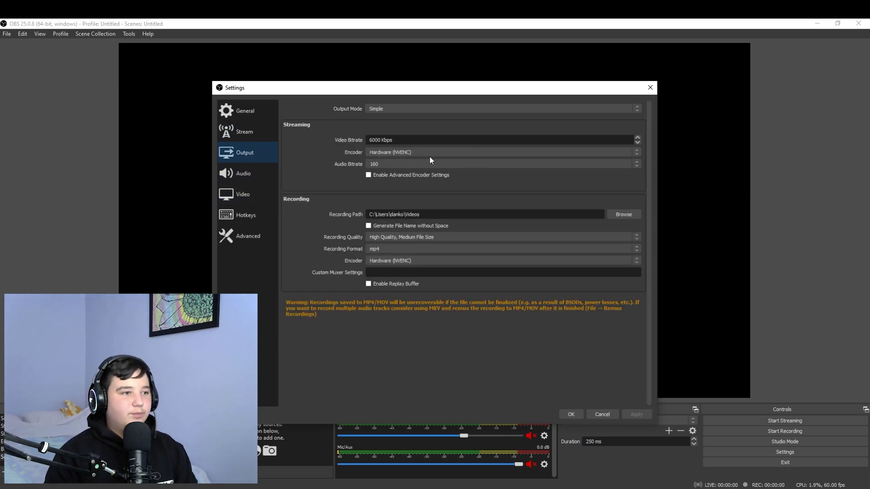
{"action": "left_click_drag", "start_coordinate": [420, 140], "coordinate": [352, 140]}
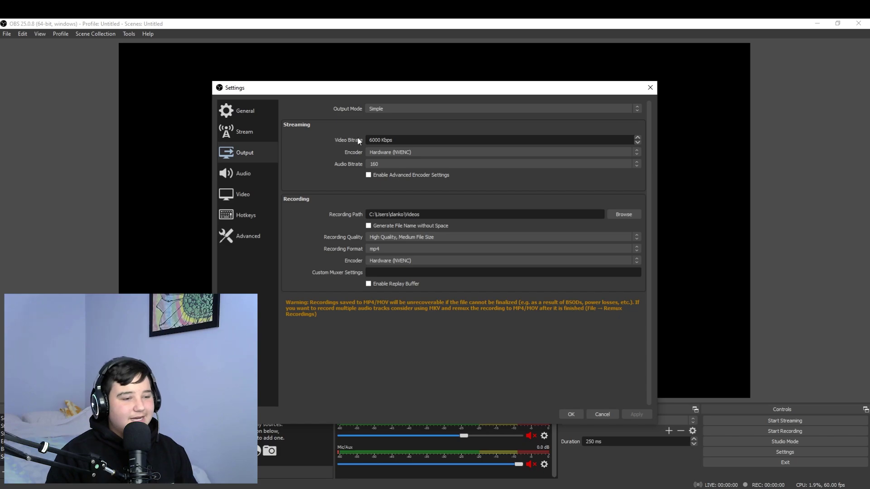
{"action": "left_click_drag", "start_coordinate": [409, 140], "coordinate": [355, 147]}
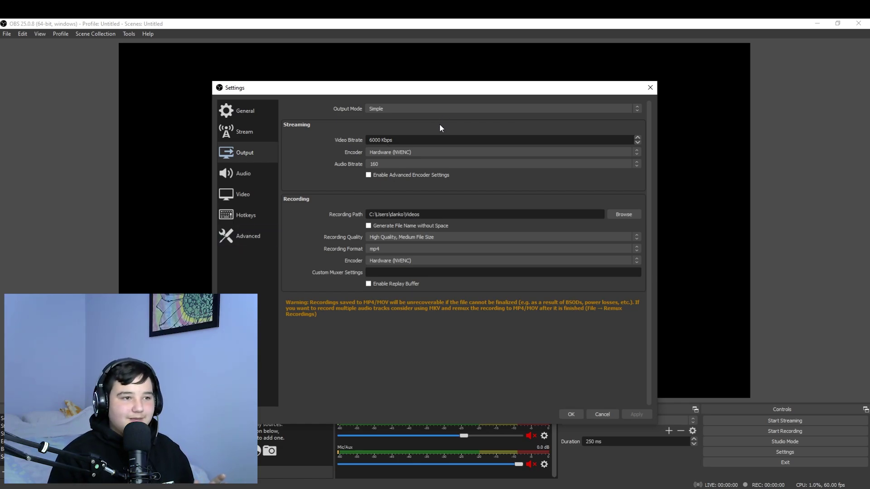
{"action": "type", "text": "6000"}
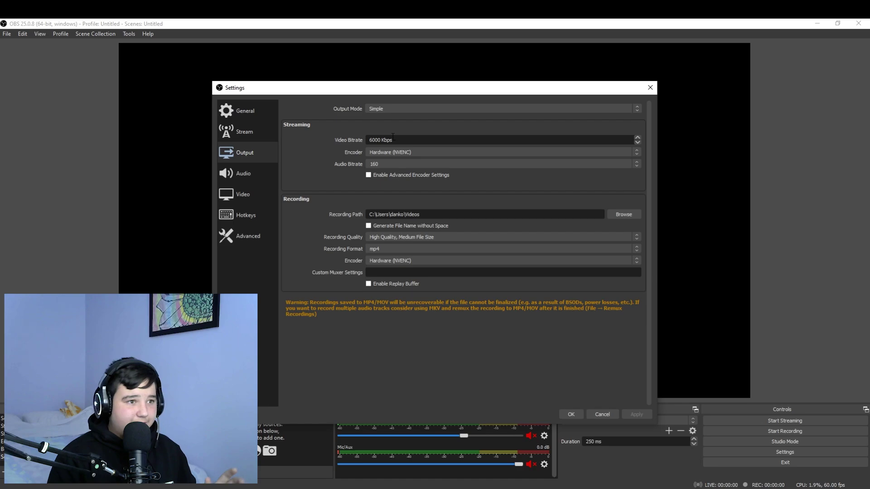
{"action": "double_click", "coordinate": [389, 139]}
{"action": "key", "text": "BackSpace"}
{"action": "key", "text": "BackSpace"}
{"action": "key", "text": "BackSpace"}
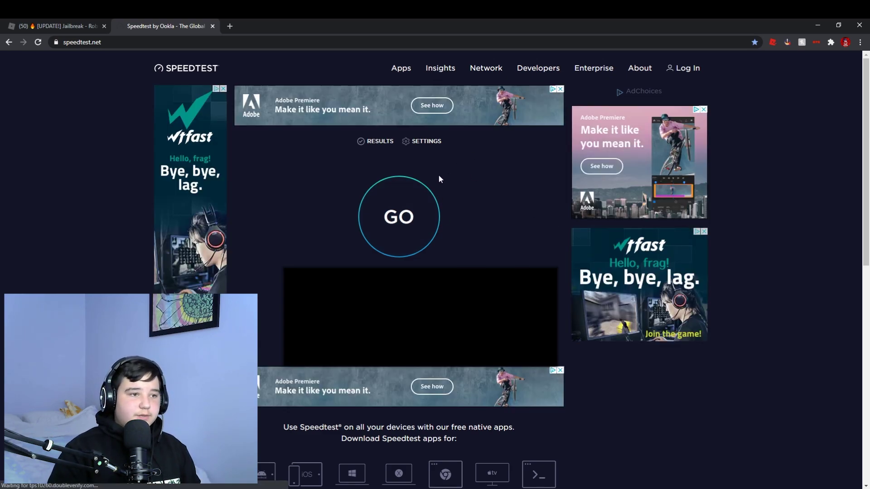
- Run the speedtest.net test, measuring 195.39 Mbps down and 29.96 Mbps up
{"action": "left_click", "coordinate": [423, 201]}
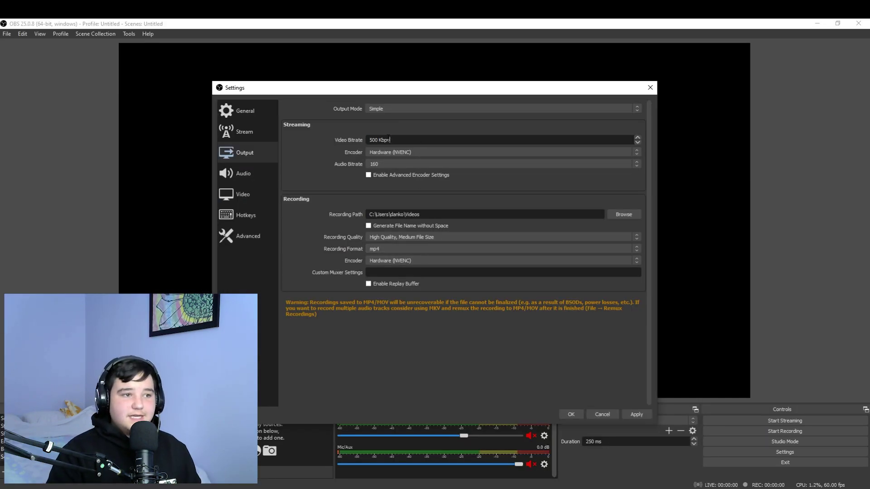
- Replace the 500 Kbps Video Bitrate, trying 100000 and 1000 before settling on 6000
{"action": "left_click_drag", "start_coordinate": [389, 140], "coordinate": [367, 138]}
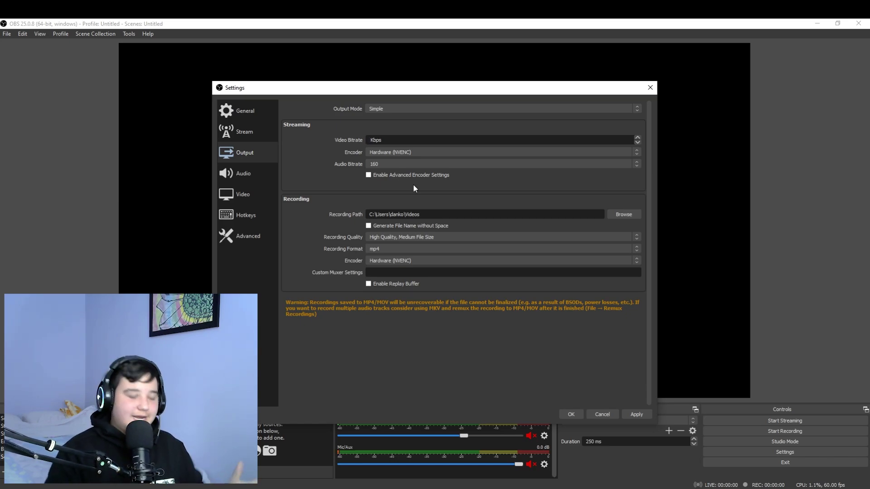
{"action": "type", "text": "1 "}
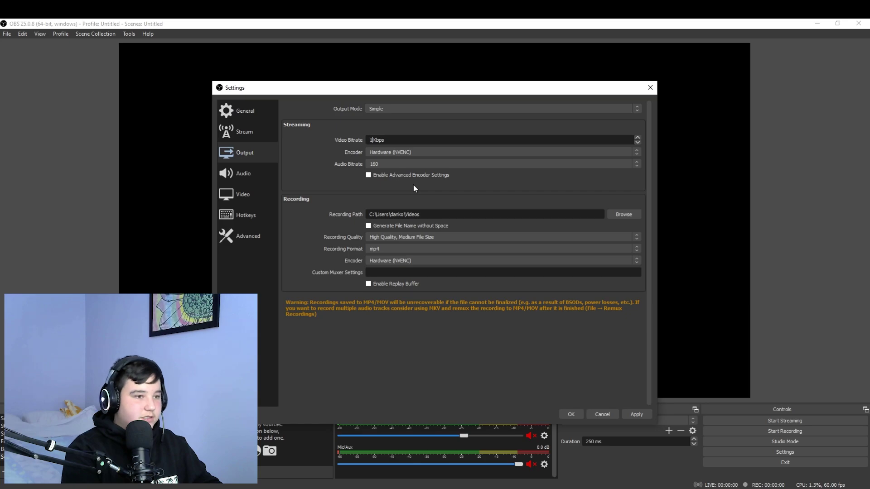
{"action": "type", "text": "00000"}
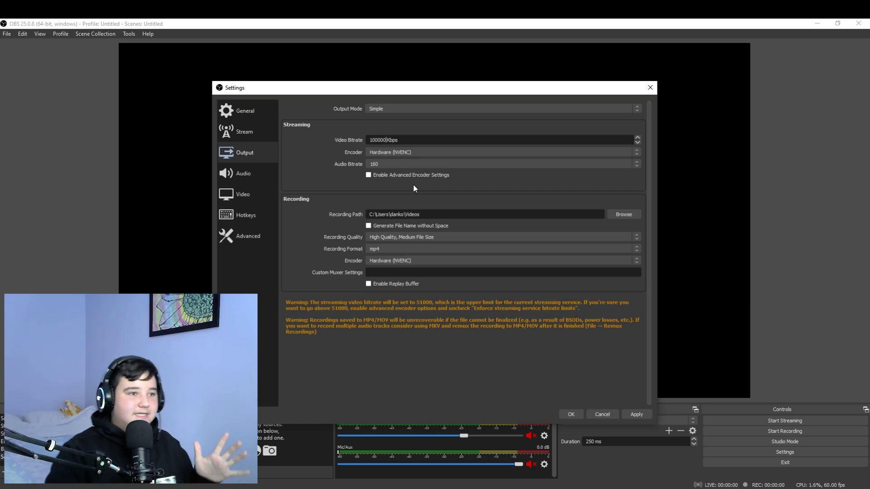
{"action": "key", "text": "BackSpace"}
{"action": "key", "text": "BackSpace"}
{"action": "key", "text": "BackSpace"}
{"action": "key", "text": "BackSpace"}
{"action": "key", "text": "BackSpace"}
{"action": "key", "text": "BackSpace"}
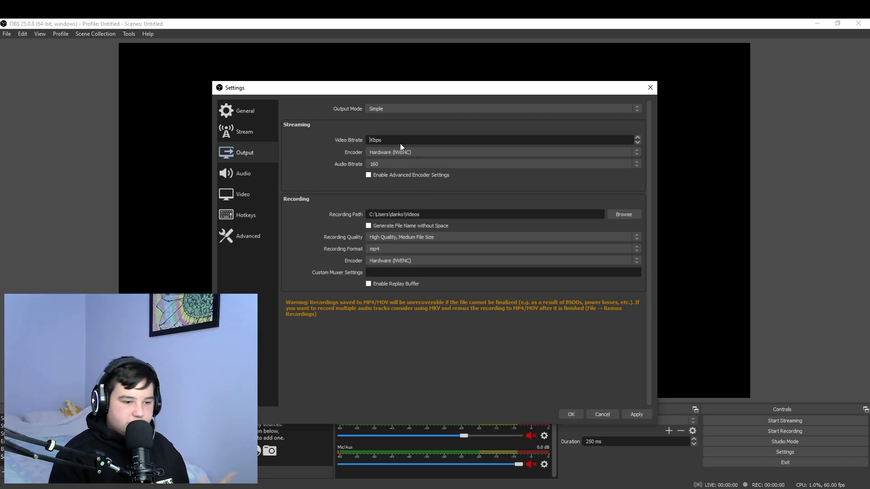
{"action": "type", "text": "1000"}
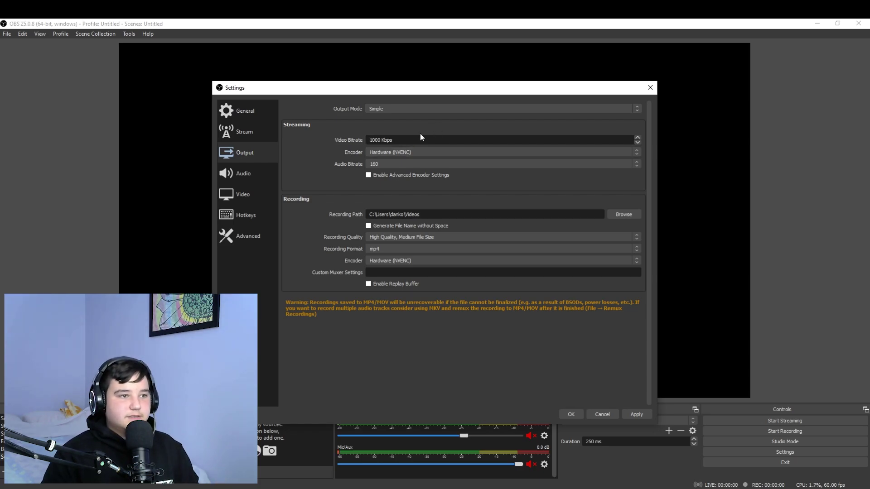
{"action": "left_click_drag", "start_coordinate": [394, 140], "coordinate": [371, 131]}
{"action": "double_click", "coordinate": [375, 140]}
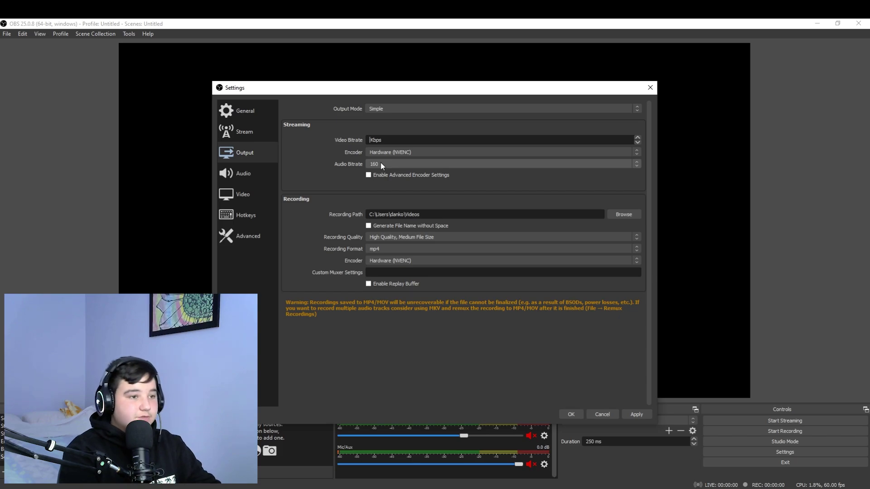
{"action": "type", "text": "000"}
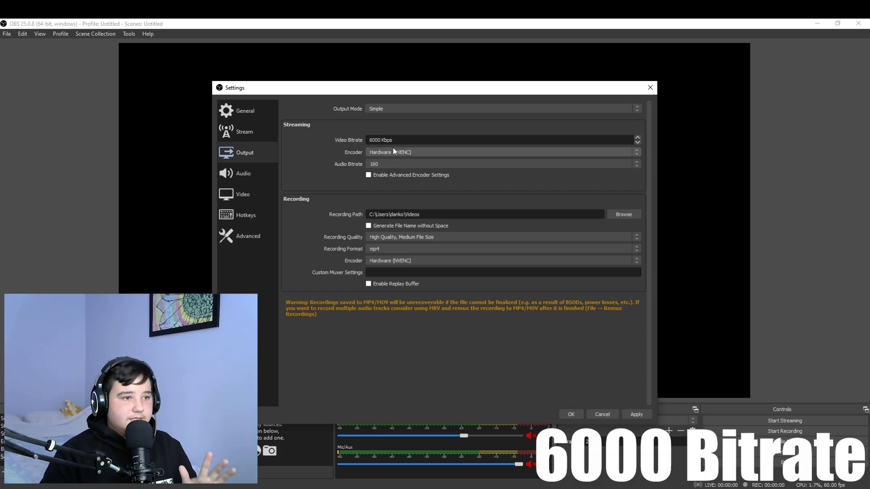
- Apply the 6000 Kbps bitrate and review the encoders, keeping Hardware (NVENC)
{"action": "triple_click", "coordinate": [381, 140]}
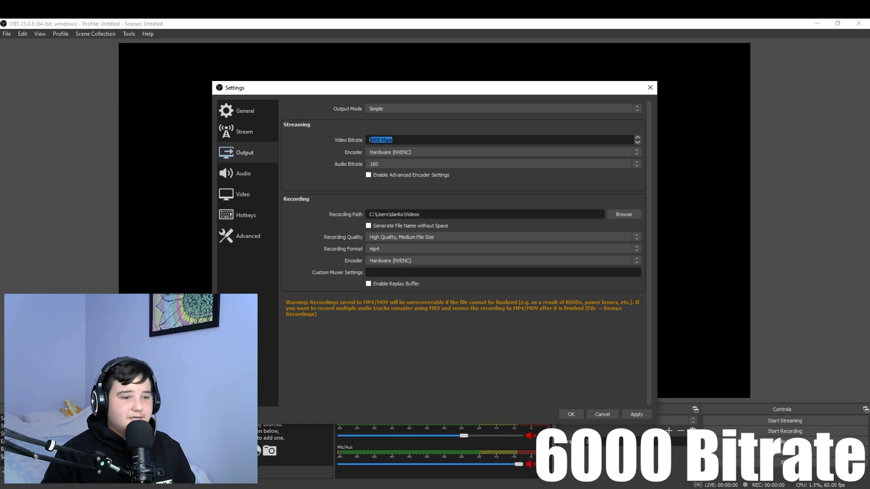
{"action": "left_click", "coordinate": [627, 412]}
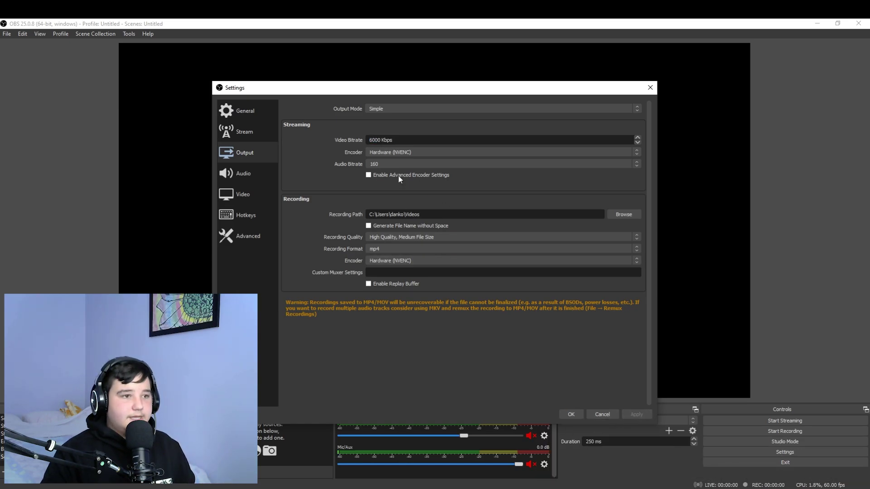
{"action": "left_click", "coordinate": [403, 151]}
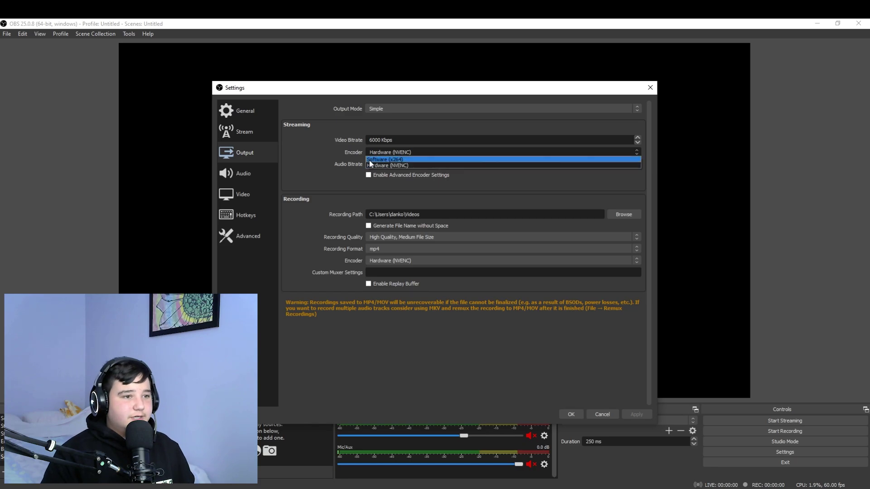
{"action": "left_click", "coordinate": [329, 146]}
{"action": "left_click", "coordinate": [376, 152]}
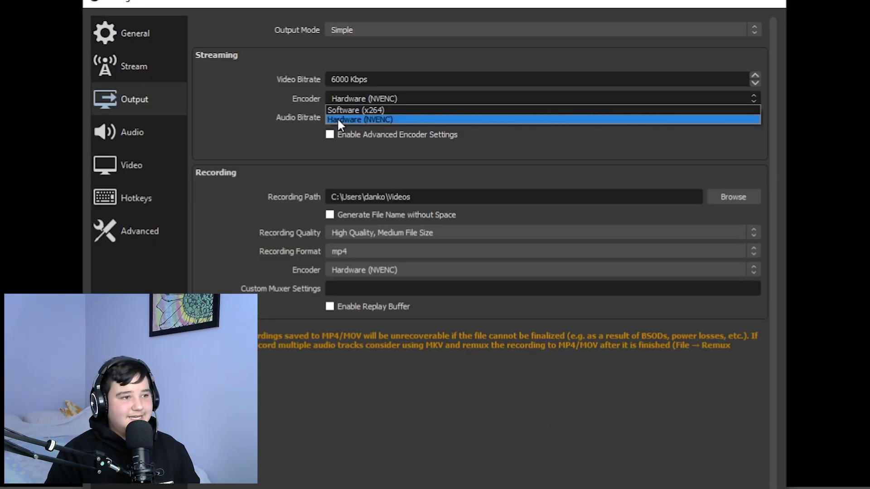
{"action": "left_click", "coordinate": [337, 118]}
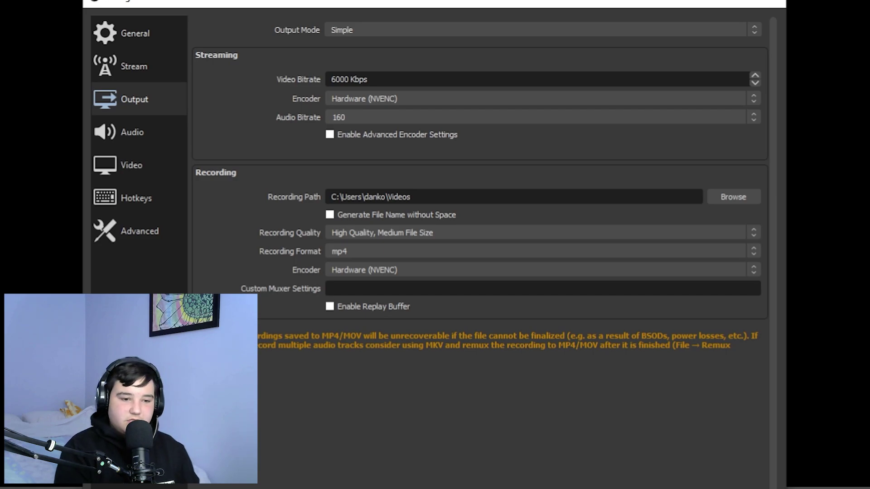
- Switch the encoder to Software (x264) and back to NVENC, keeping mp4 recording format
{"action": "left_click", "coordinate": [376, 100]}
{"action": "left_click", "coordinate": [367, 108]}
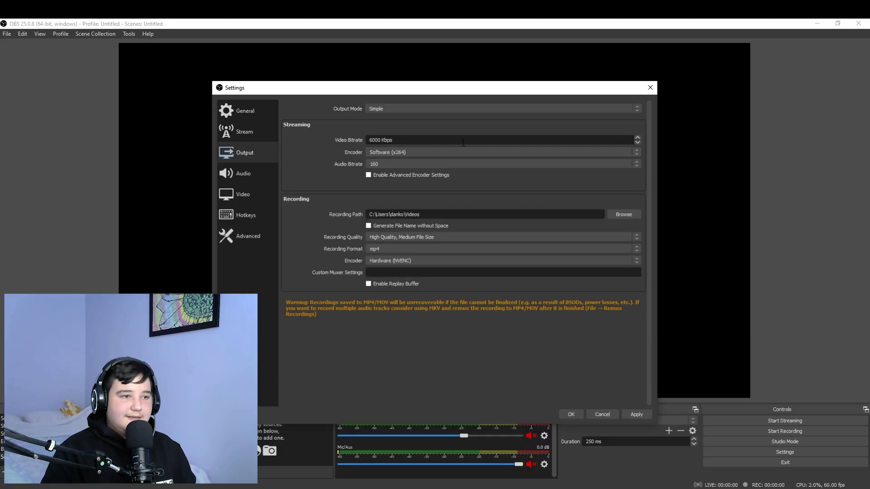
{"action": "left_click", "coordinate": [406, 154]}
{"action": "left_click", "coordinate": [397, 166]}
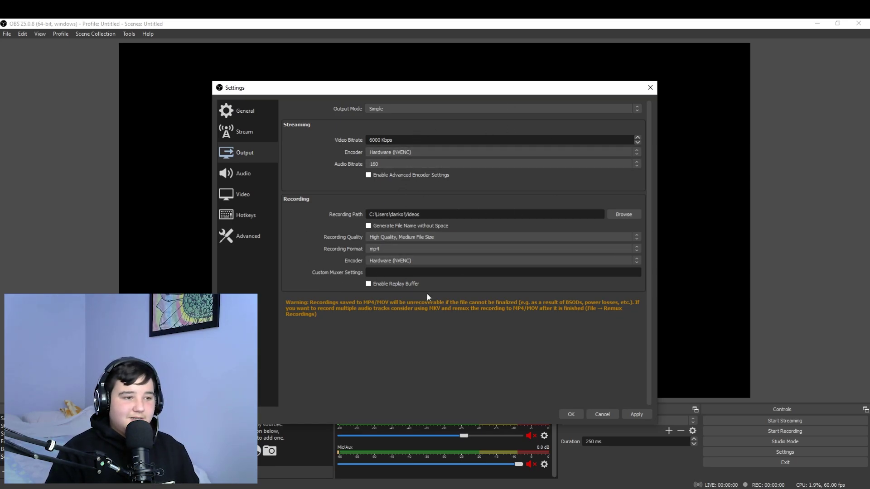
{"action": "left_click", "coordinate": [388, 249]}
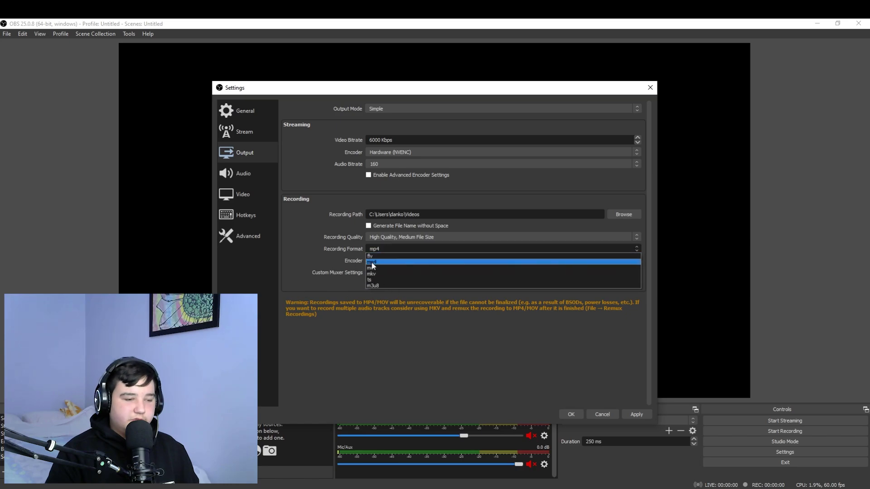
{"action": "left_click", "coordinate": [334, 257]}
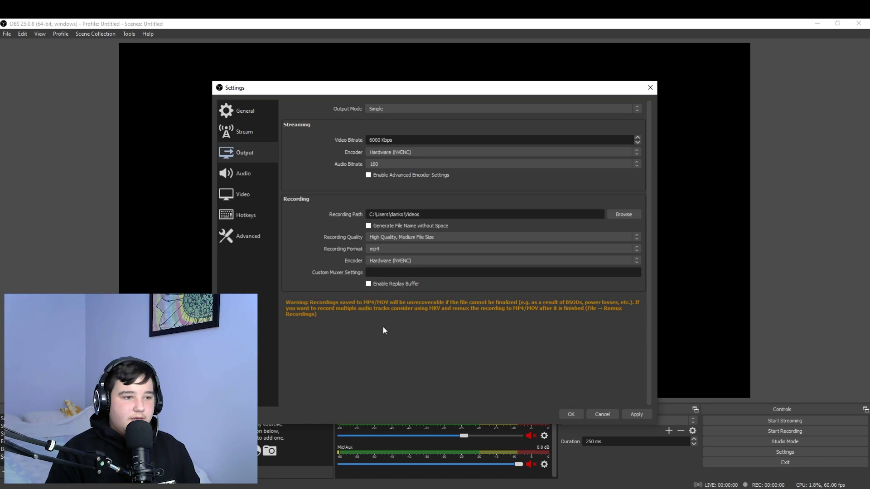
- Apply output changes, keep the USB microphone as mic input, and apply audio settings
{"action": "left_click", "coordinate": [637, 415]}
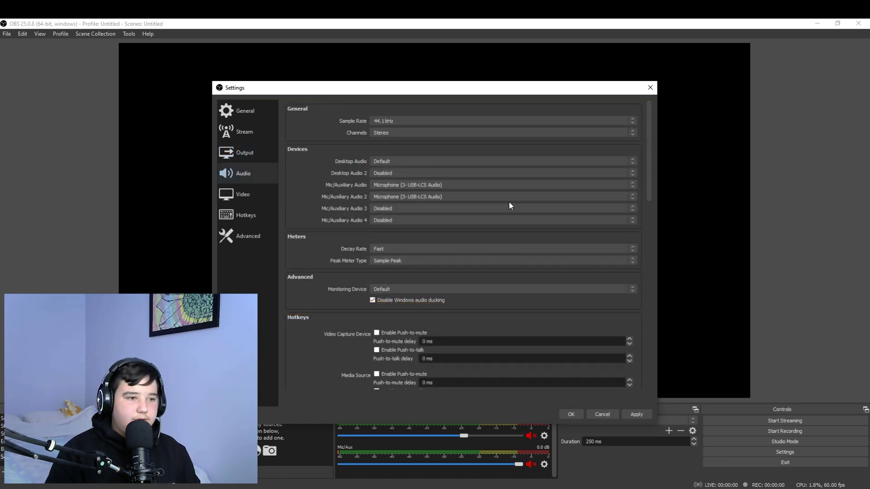
{"action": "scroll", "coordinate": [510, 208], "scroll_direction": "down", "scroll_amount": 3}
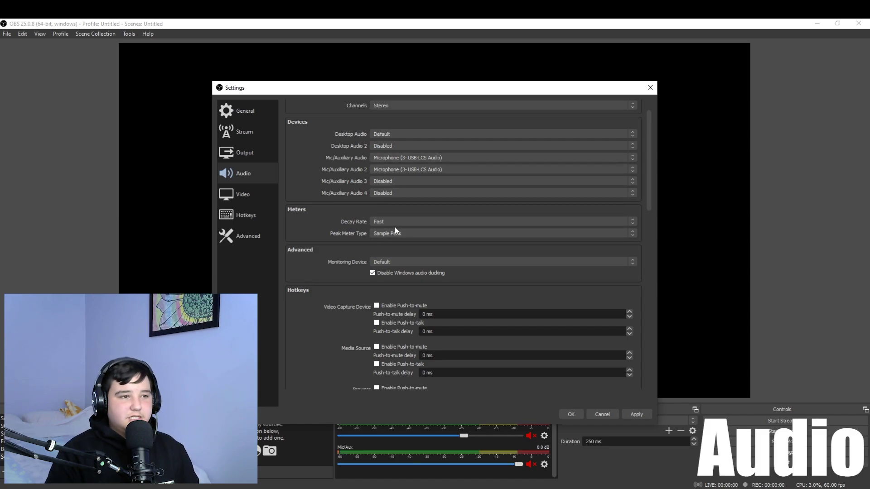
{"action": "left_click", "coordinate": [399, 158]}
{"action": "left_click", "coordinate": [326, 153]}
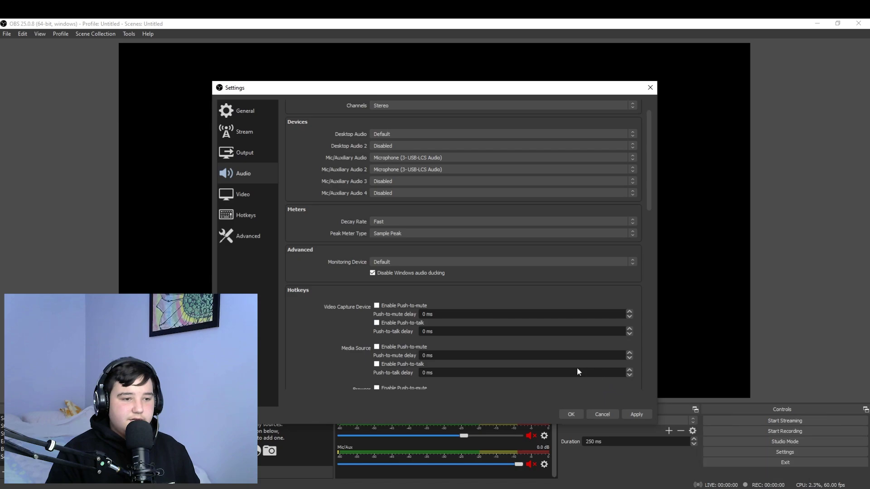
{"action": "left_click", "coordinate": [632, 414]}
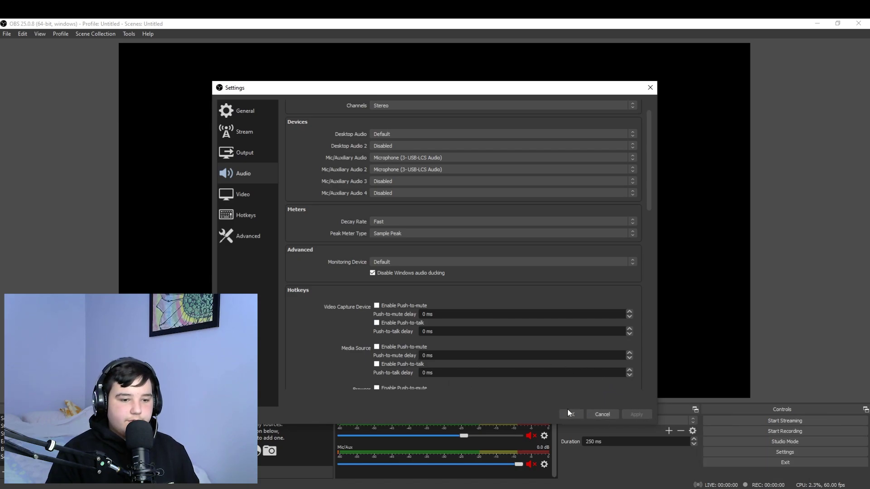
{"action": "left_click", "coordinate": [239, 194]}
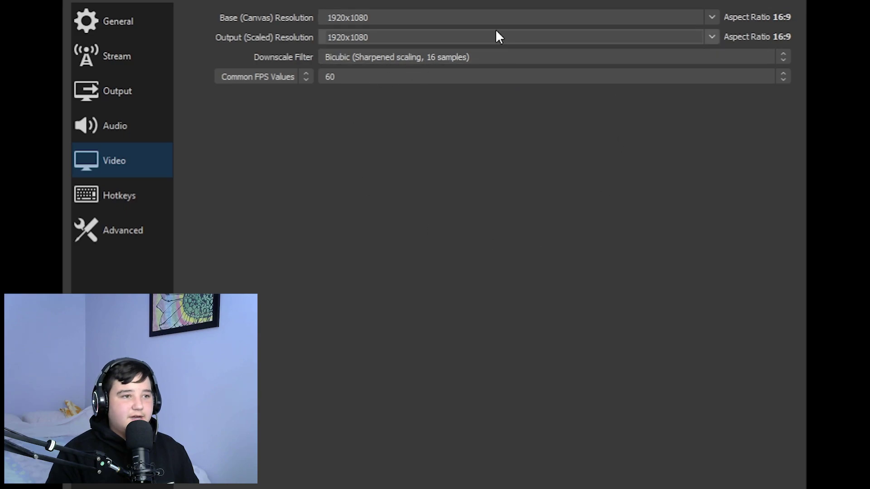
- Keep both Base and Output resolutions at 1920x1080
{"action": "left_click", "coordinate": [438, 19]}
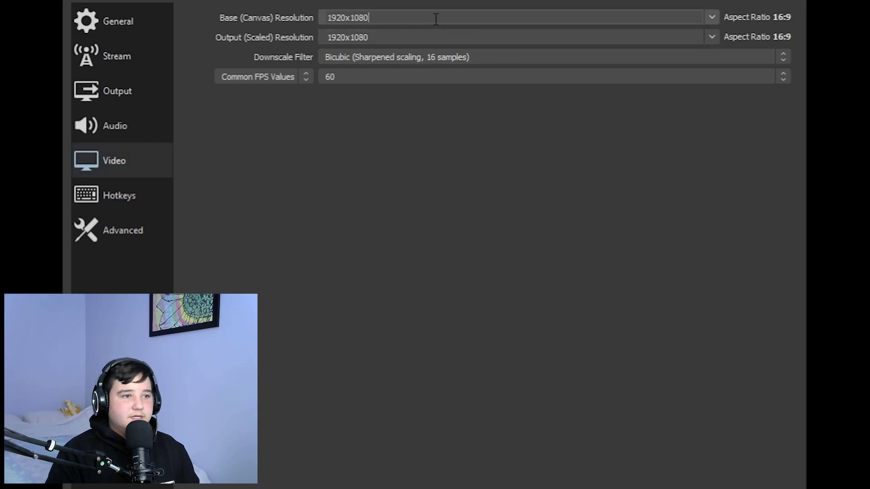
{"action": "left_click", "coordinate": [713, 17]}
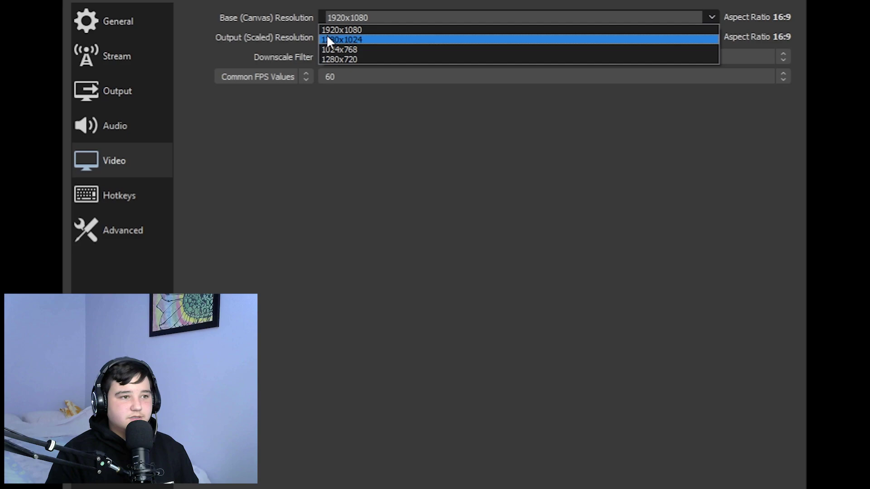
{"action": "left_click", "coordinate": [384, 29]}
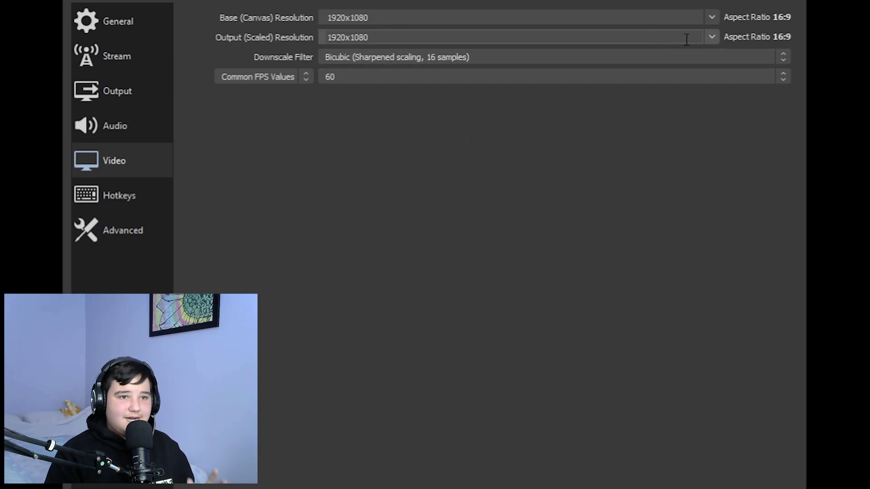
{"action": "left_click", "coordinate": [713, 38]}
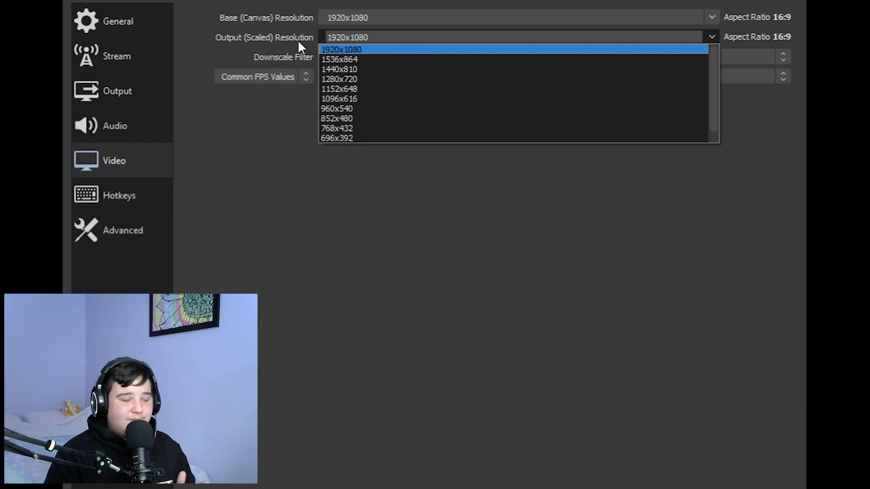
{"action": "left_click", "coordinate": [358, 50]}
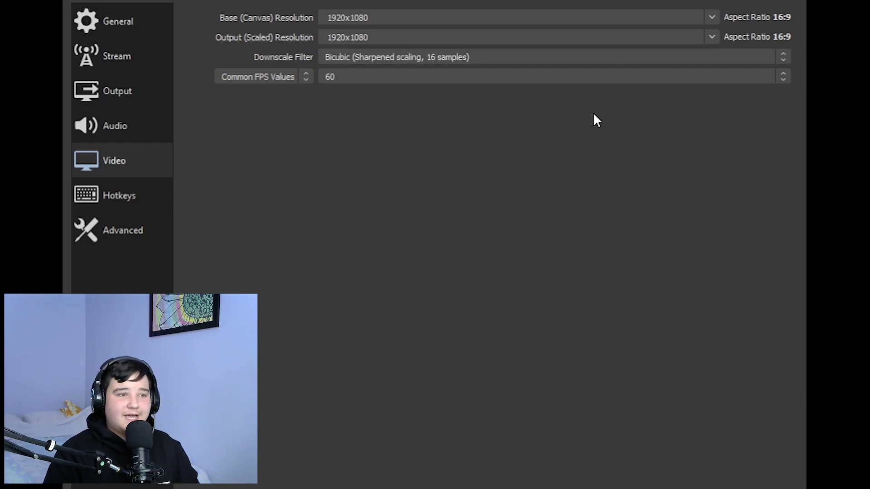
- Set the Common FPS Values frame rate to 60
{"action": "left_click", "coordinate": [782, 78]}
{"action": "left_click", "coordinate": [443, 275]}
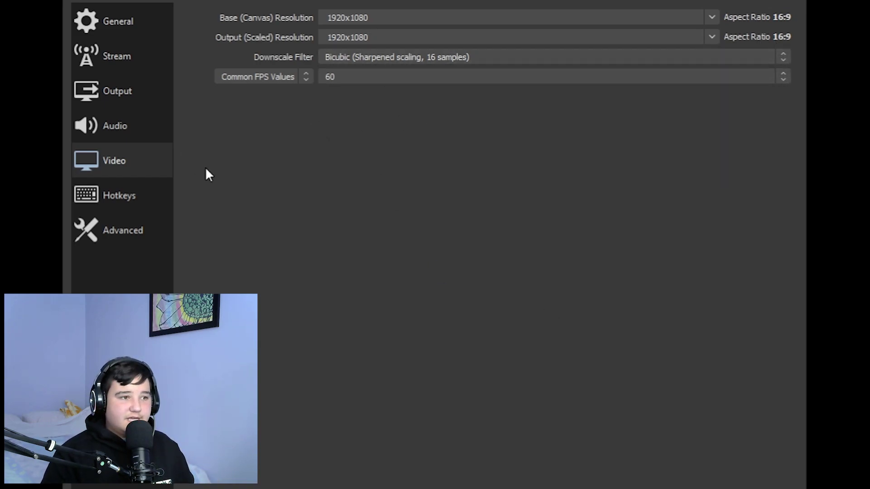
{"action": "left_click", "coordinate": [272, 78]}
{"action": "left_click", "coordinate": [340, 197]}
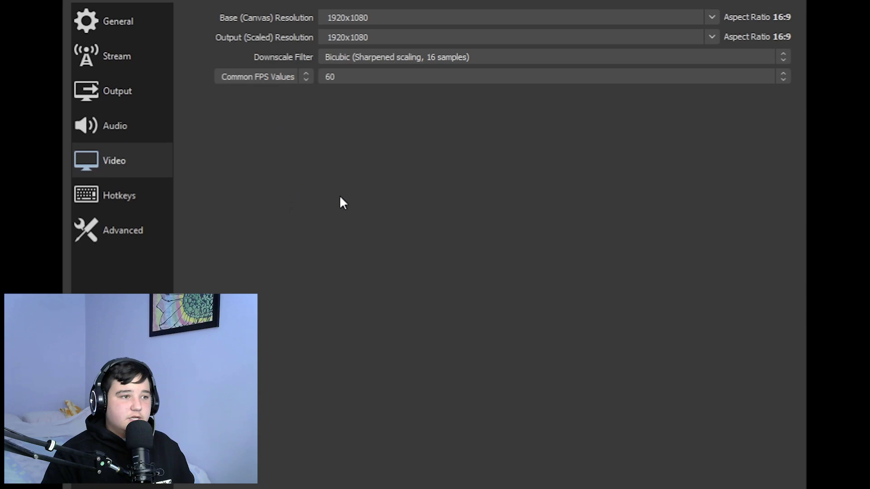
{"action": "left_click", "coordinate": [450, 78]}
{"action": "left_click", "coordinate": [362, 246]}
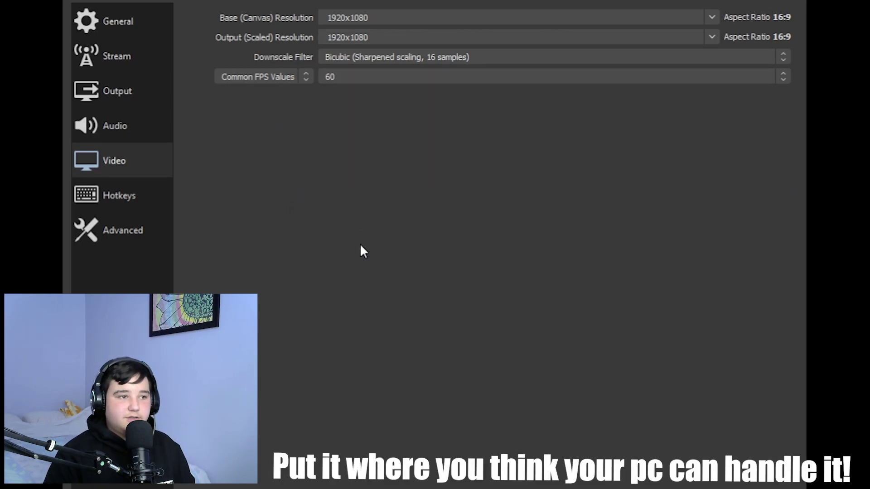
{"action": "left_click", "coordinate": [427, 77]}
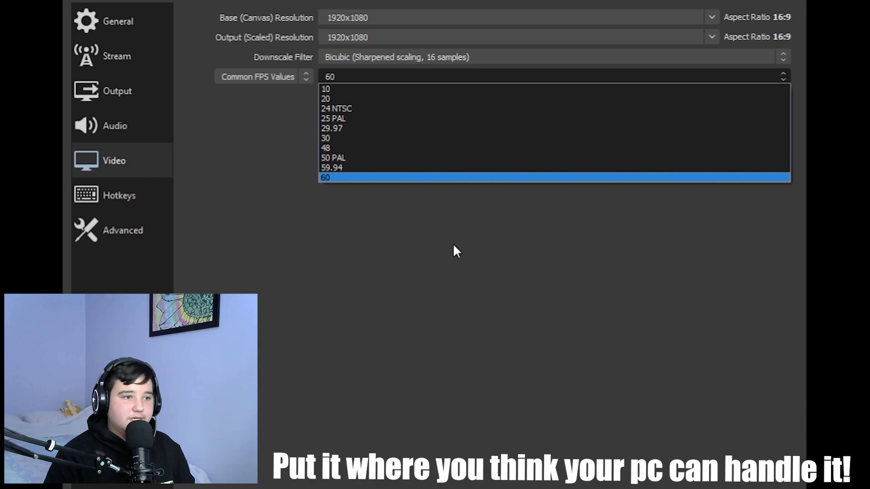
{"action": "left_click", "coordinate": [330, 178]}
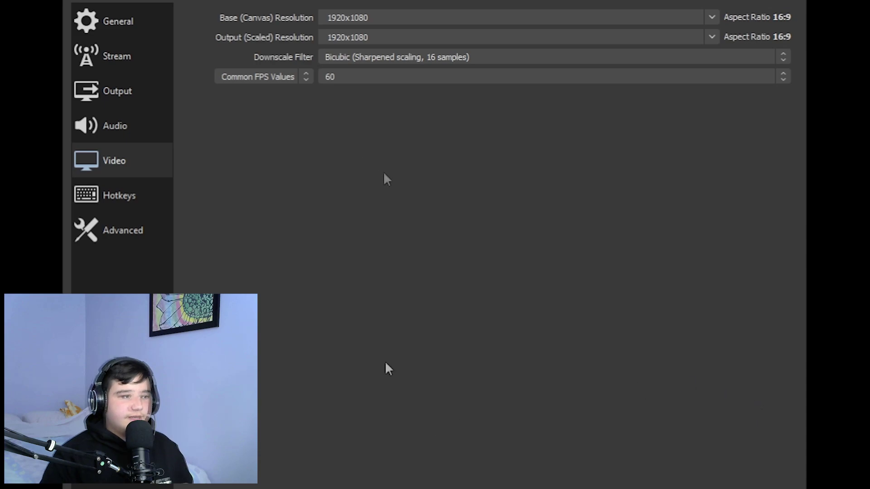
- Check the resolution fields and Hotkeys page, then close Settings with OK
{"action": "double_click", "coordinate": [388, 16]}
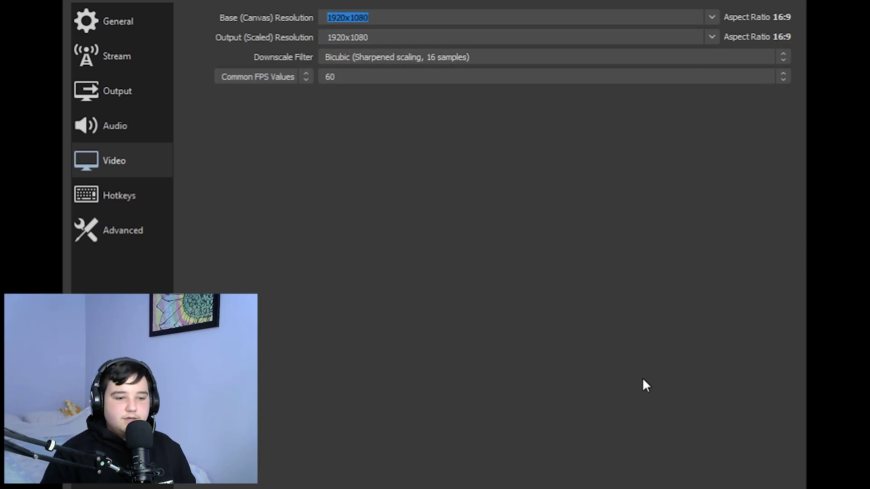
{"action": "left_click", "coordinate": [632, 37]}
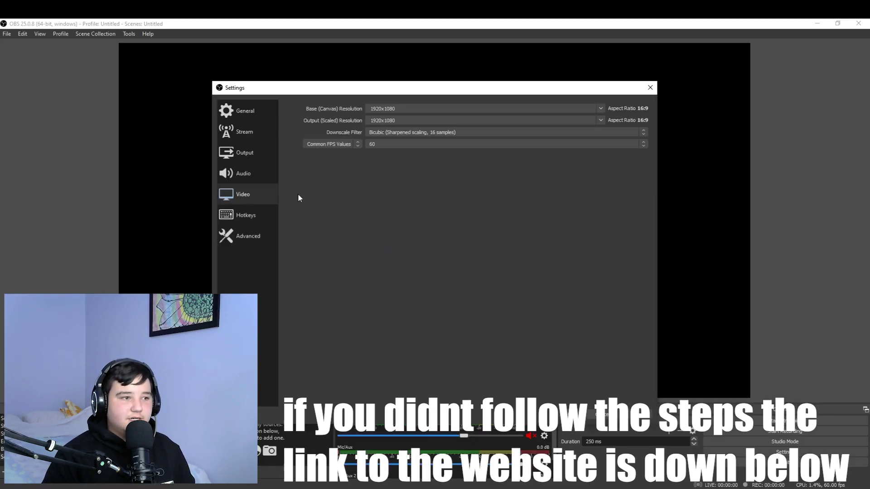
{"action": "left_click", "coordinate": [252, 216]}
{"action": "scroll", "coordinate": [408, 195], "scroll_direction": "down", "scroll_amount": 1}
{"action": "scroll", "coordinate": [381, 213], "scroll_direction": "up", "scroll_amount": 1}
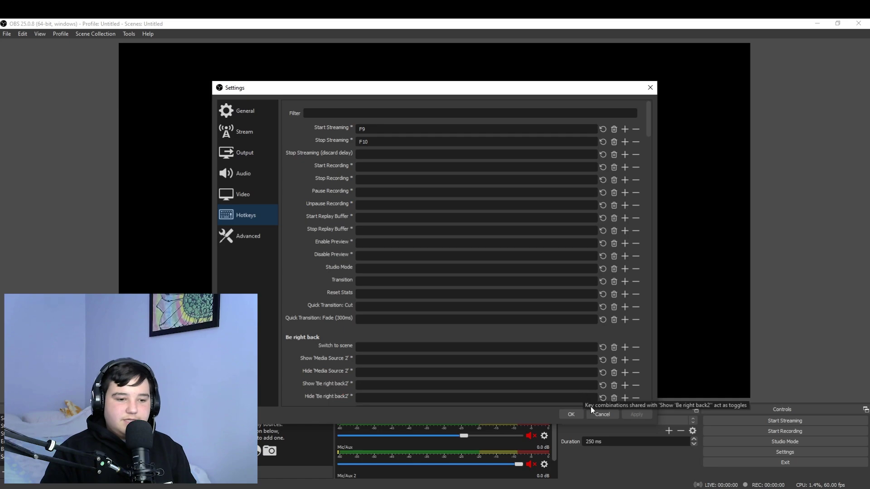
{"action": "left_click", "coordinate": [576, 415]}
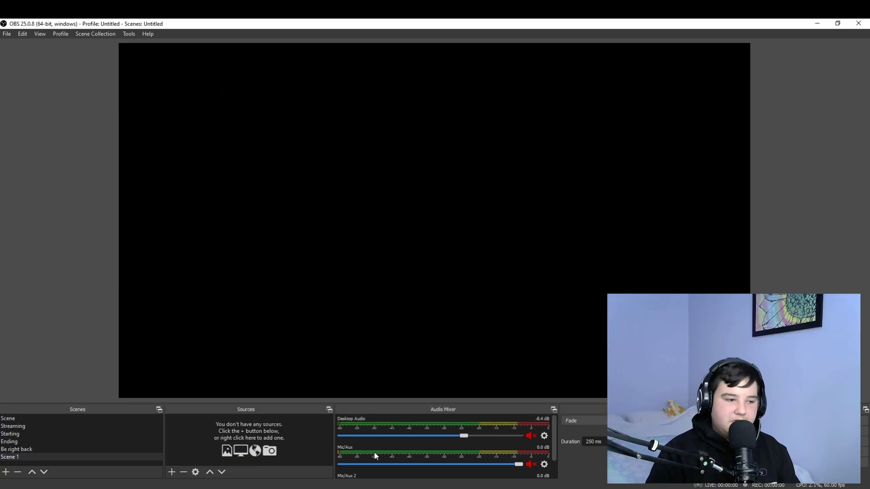
- Add Display Capture and Game Capture sources to Scene 1 and make Display Capture 2 visible
{"action": "left_click", "coordinate": [176, 474]}
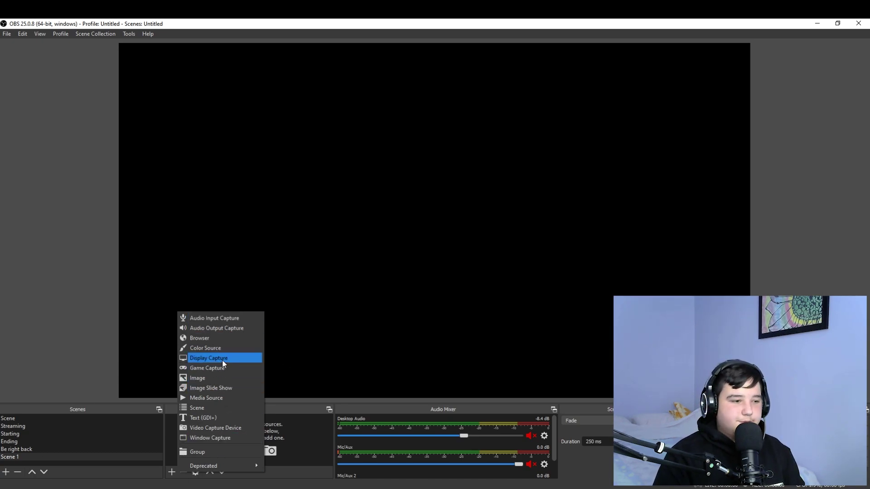
{"action": "left_click", "coordinate": [196, 359]}
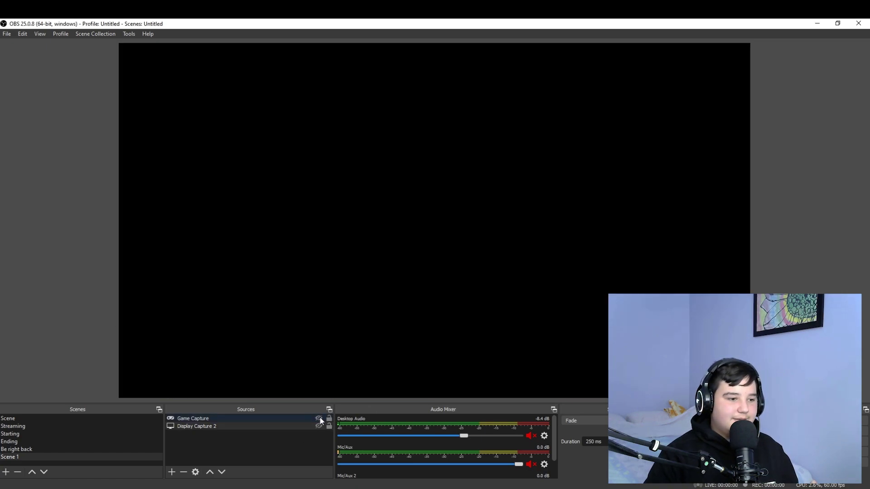
{"action": "left_click", "coordinate": [297, 419]}
{"action": "left_click", "coordinate": [297, 425]}
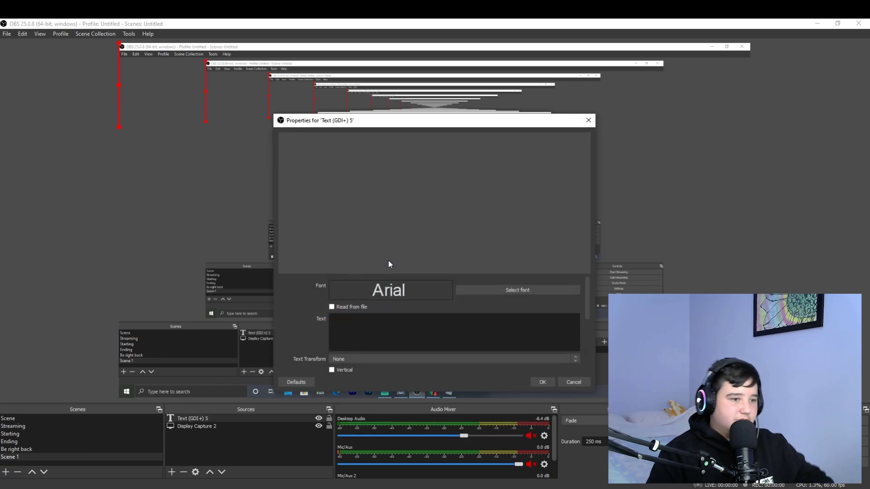
- Enter 'FEJhuwejfhuhjgu' as the test text source's text and confirm it
{"action": "type", "text": "FEJhuwejfhuhjgu"}
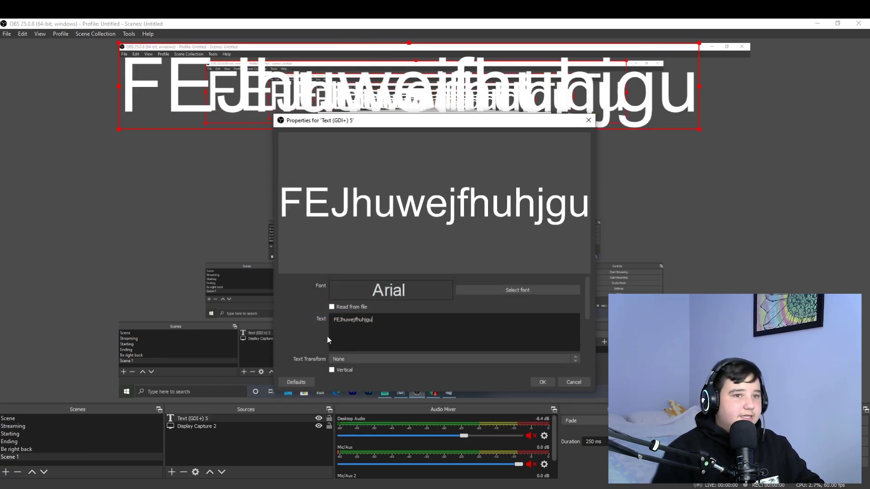
{"action": "left_click", "coordinate": [541, 382]}
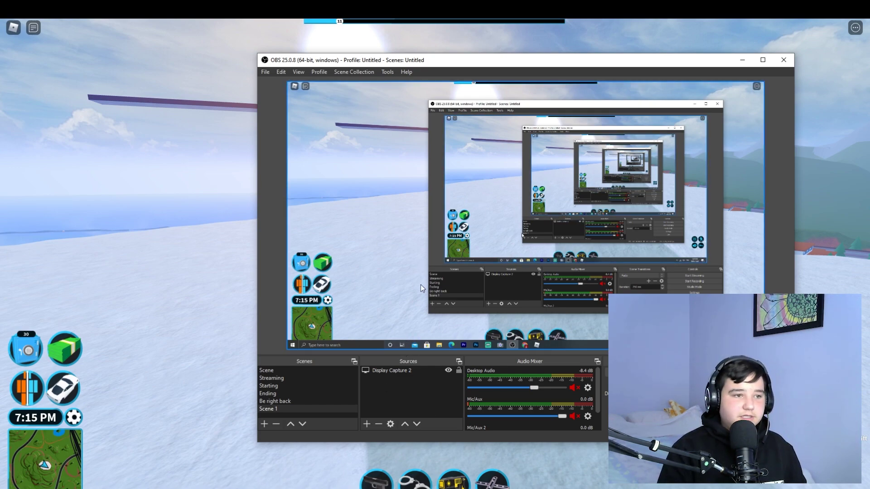
- Bring up the context menu for Scene 1 in the Scenes dock
{"action": "right_click", "coordinate": [290, 408]}
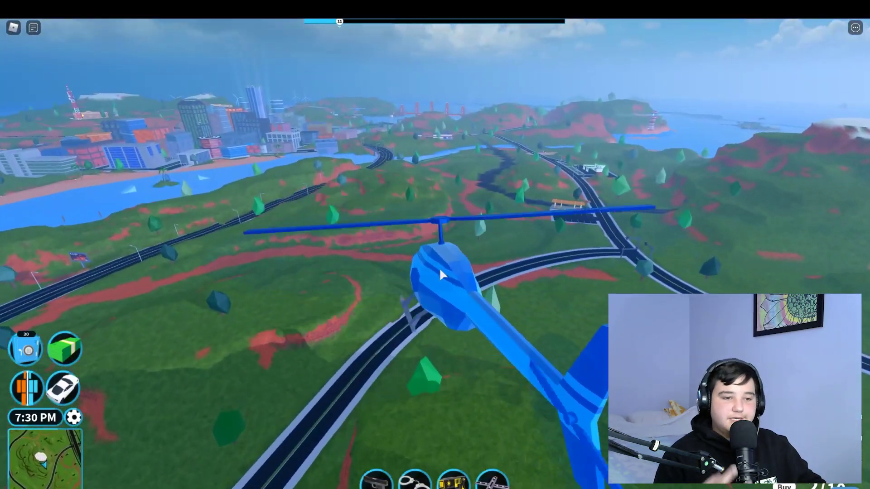
- Steer the helicopter left with A and D over the city toward the central hill
{"action": "key", "text": "a"}
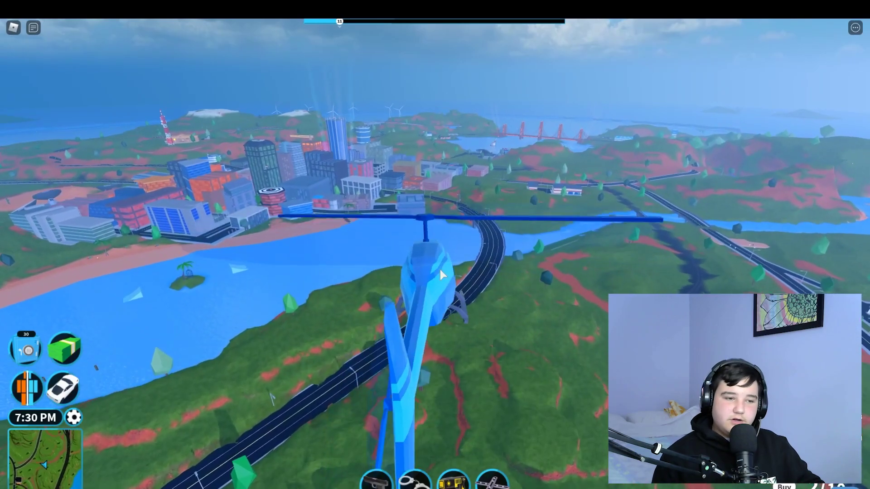
{"action": "key", "text": "d"}
{"action": "key", "text": "d"}
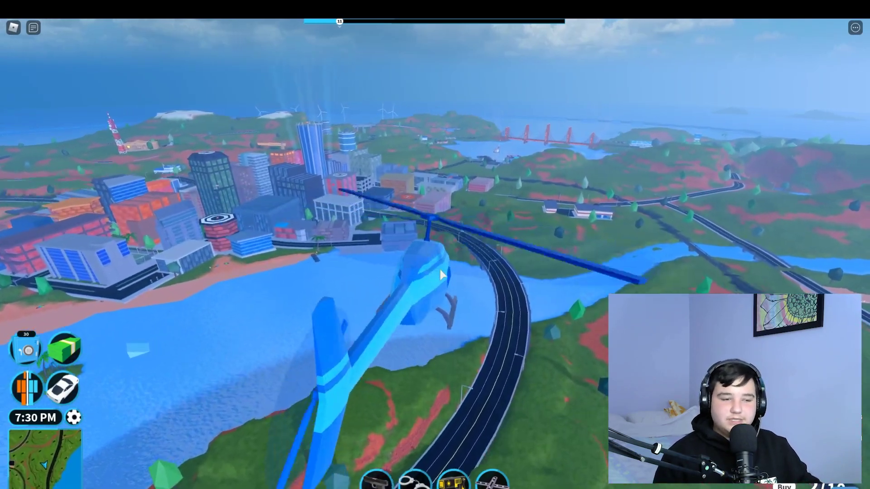
{"action": "key", "text": "a"}
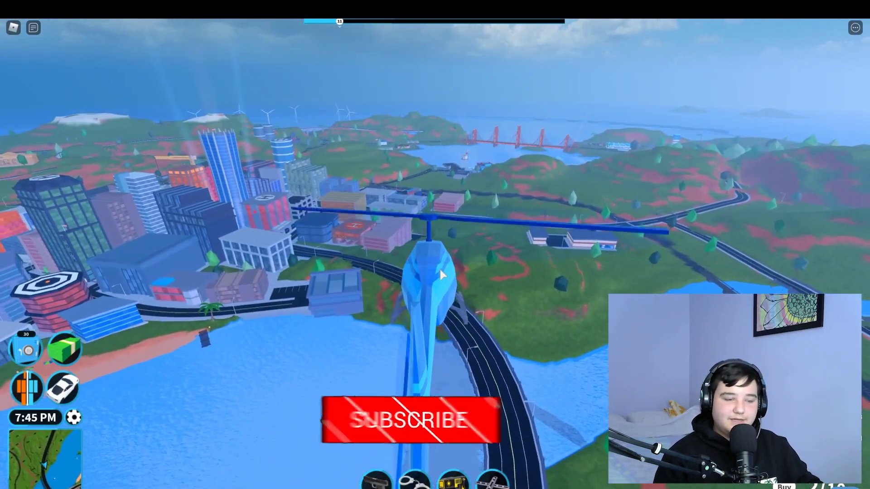
{"action": "key", "text": "a"}
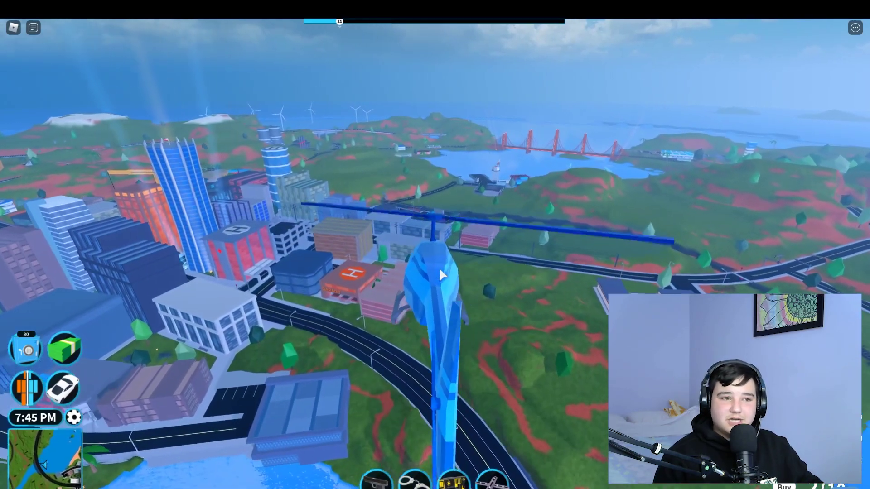
{"action": "key", "text": "a"}
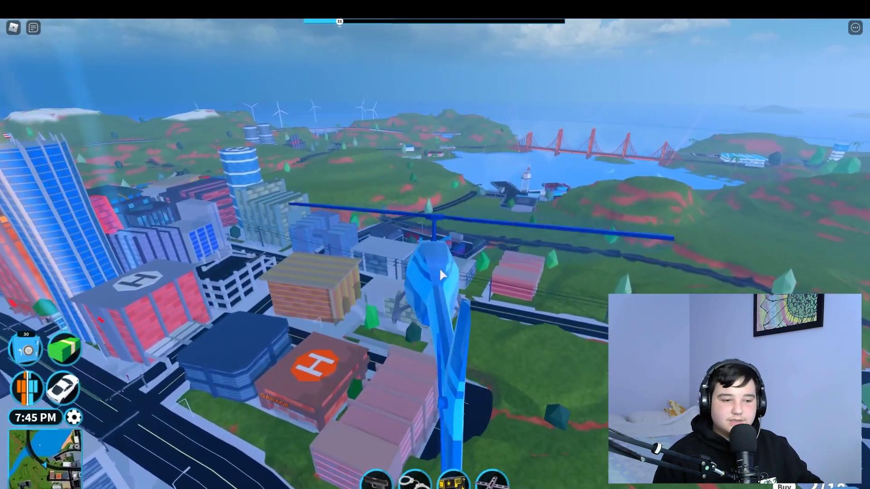
{"action": "key", "text": "a"}
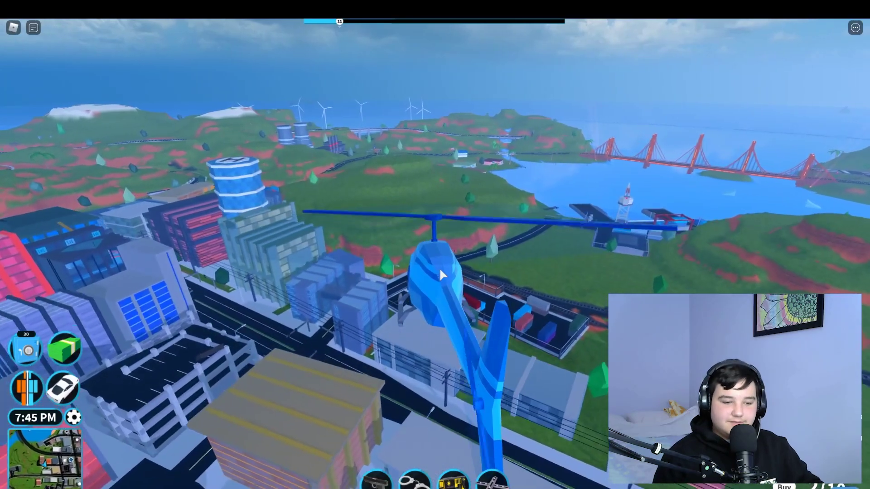
{"action": "key", "text": "a"}
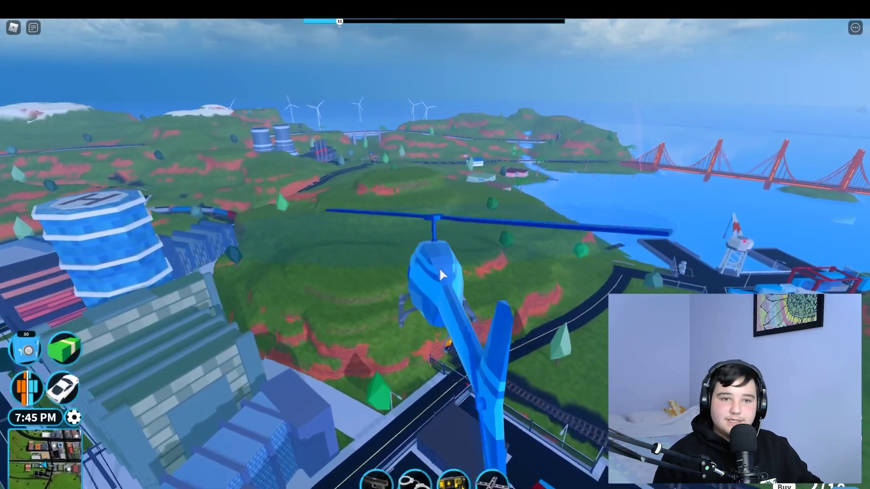